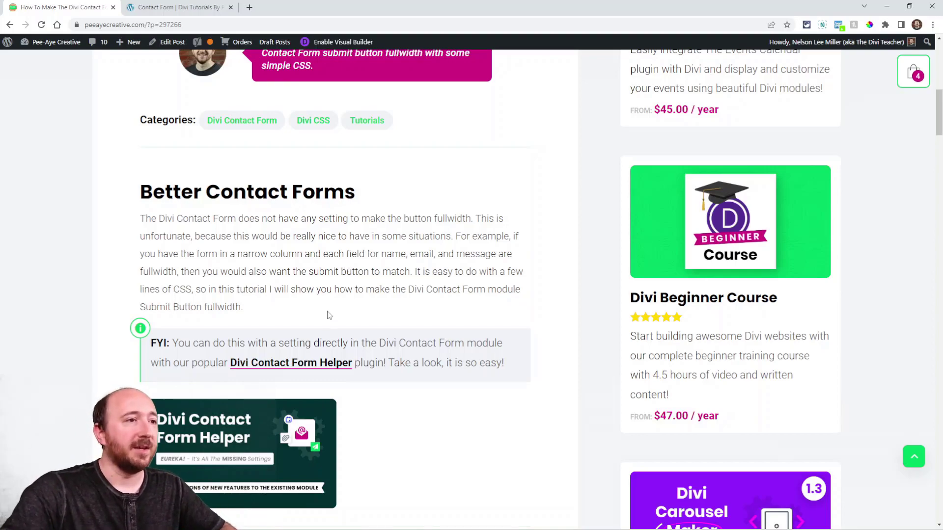
Scroll the tutorial to step 1 and select the class name pa-contact-form-submit-fullwidth.
scroll(328, 314, "down", 12)
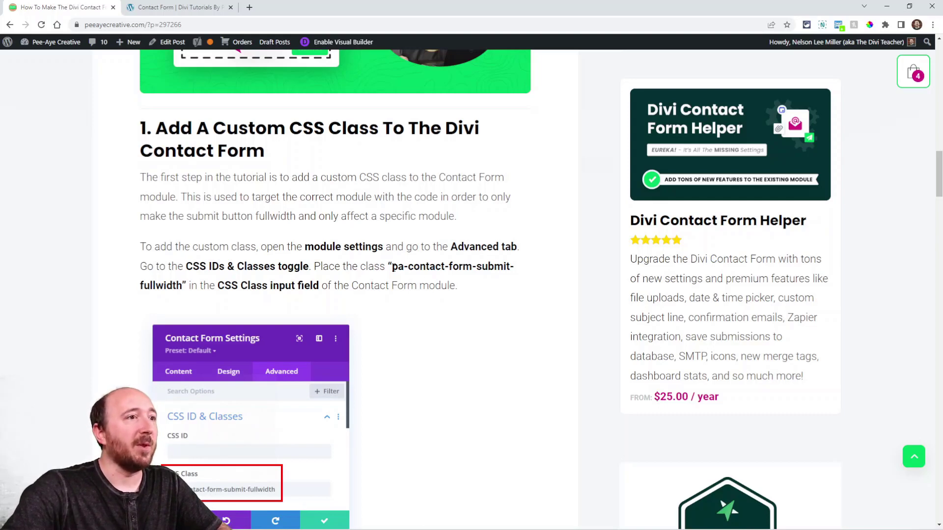
left_click_drag(393, 268, 435, 269)
left_click_drag(365, 279, 181, 286)
key("ctrl+c")
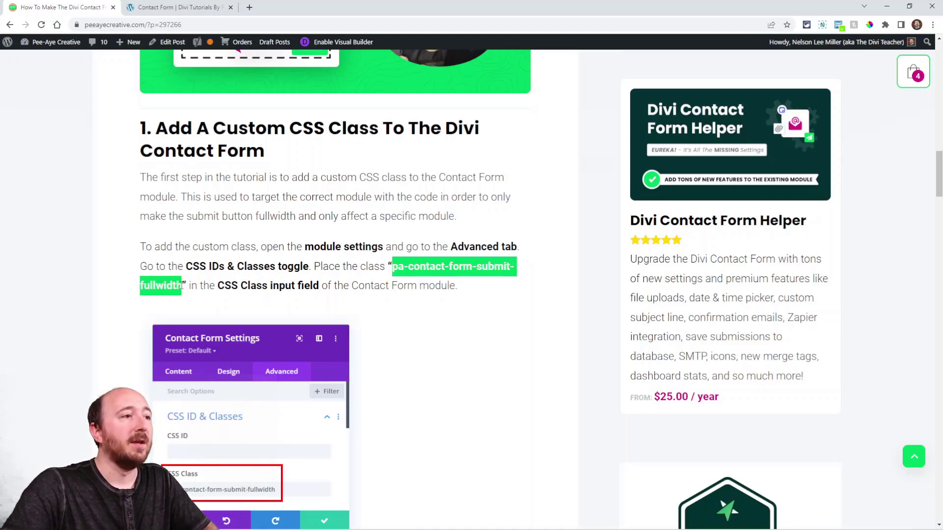
scroll(279, 379, "down", 2)
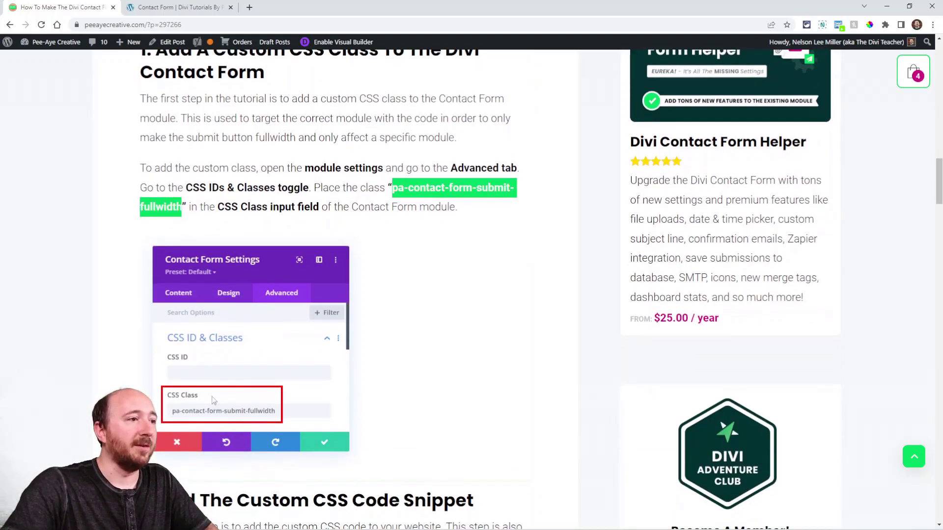
On the builder page, set the lower contact form's Name field to Make Fullwidth.
left_click(160, 6)
scroll(497, 304, "down", 4)
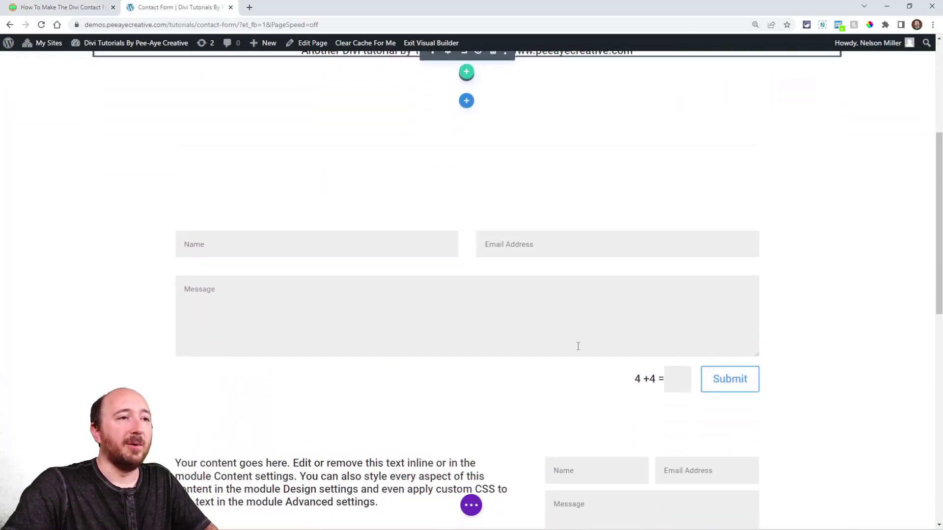
scroll(710, 495, "down", 3)
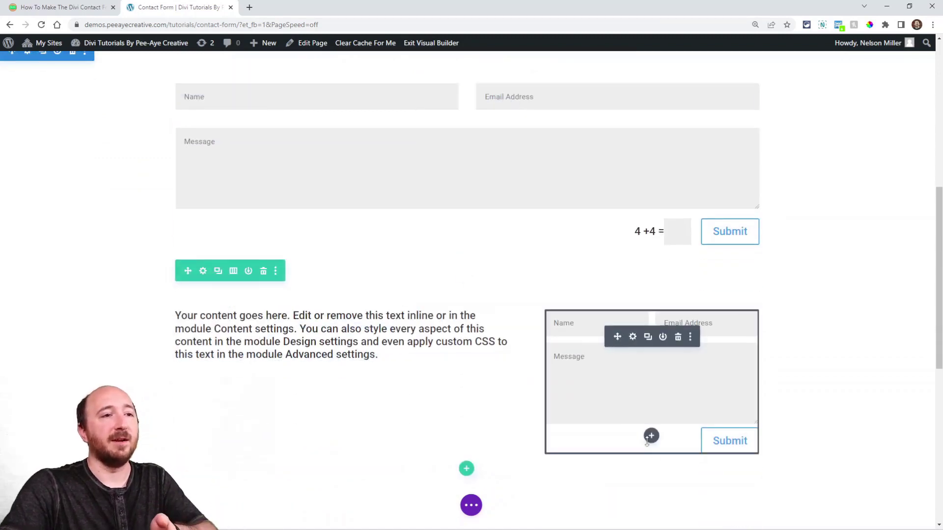
left_click(633, 338)
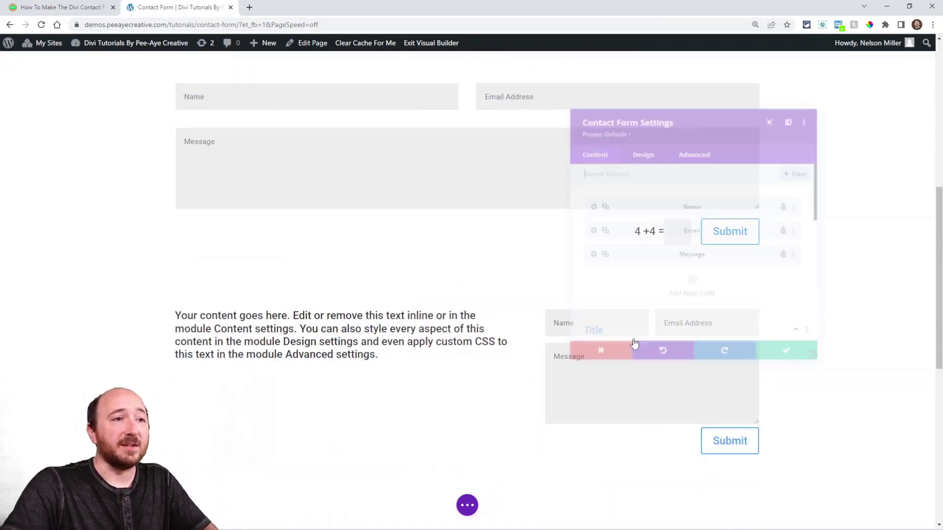
left_click(579, 207)
left_click(636, 143)
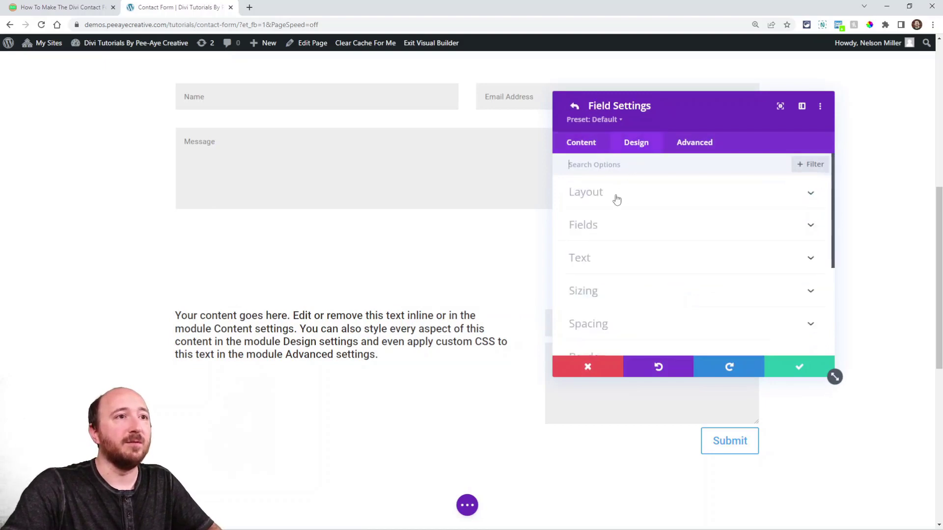
left_click(613, 195)
left_click(587, 230)
Set the Email field to Make Fullwidth as well, then return to the field list.
left_click_drag(690, 113, 360, 122)
left_click(244, 119)
left_click(249, 239)
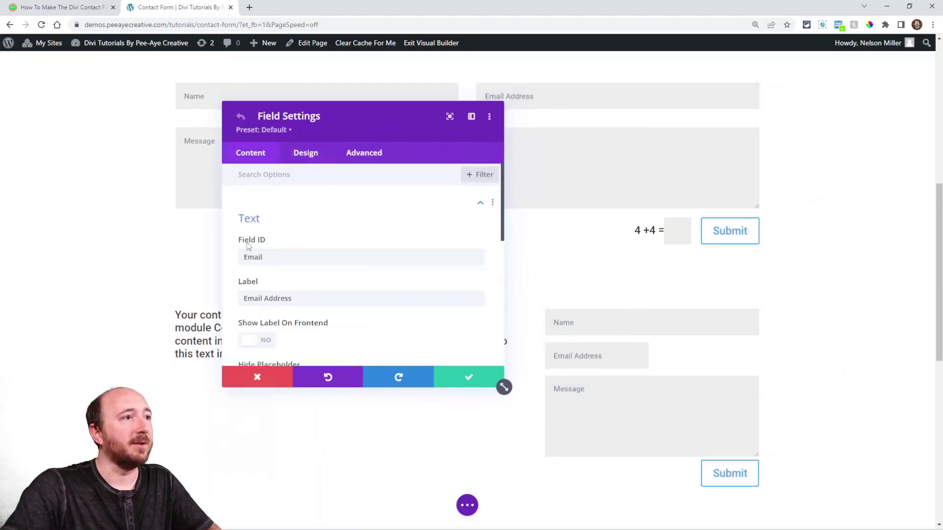
left_click(306, 153)
left_click(270, 204)
left_click(270, 251)
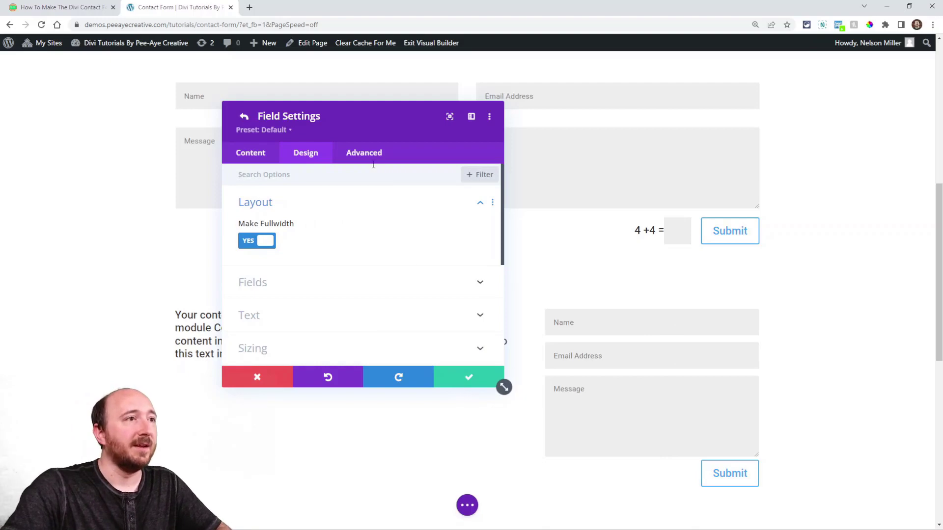
left_click(244, 116)
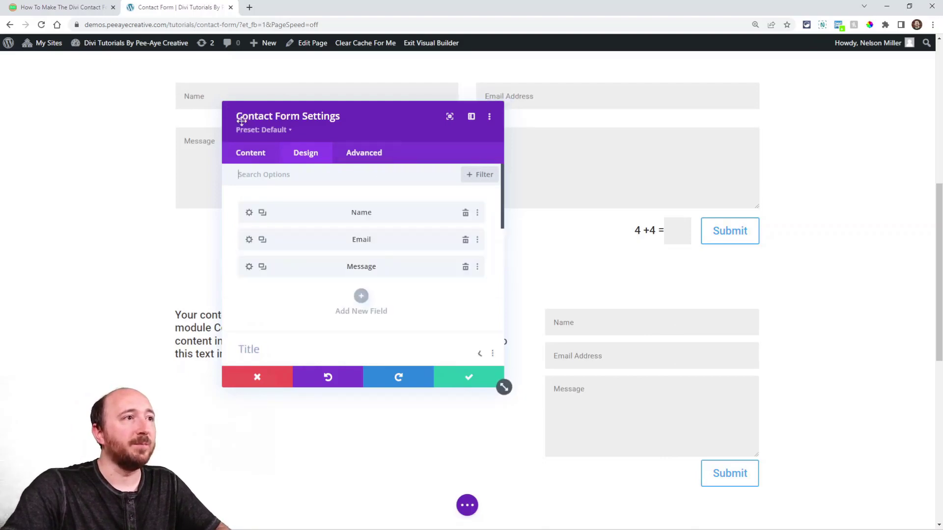
Paste pa-contact-form-submit-fullwidth into the lower form's Advanced CSS Class field and save.
left_click(357, 153)
left_click(280, 202)
left_click(279, 283)
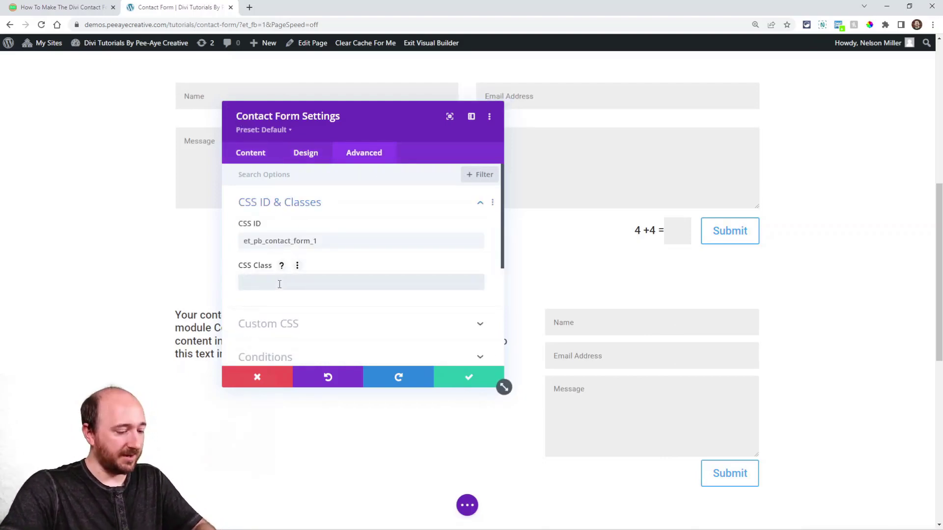
key("ctrl+v")
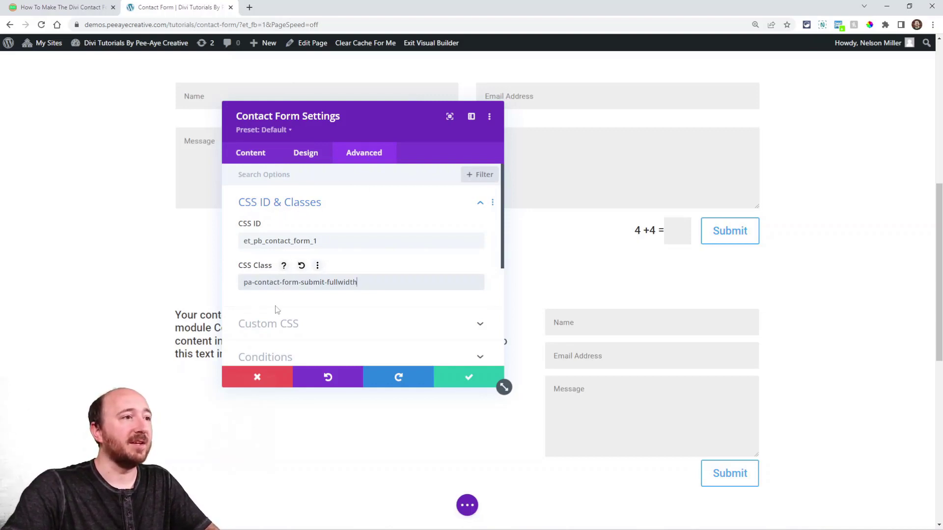
left_click(467, 377)
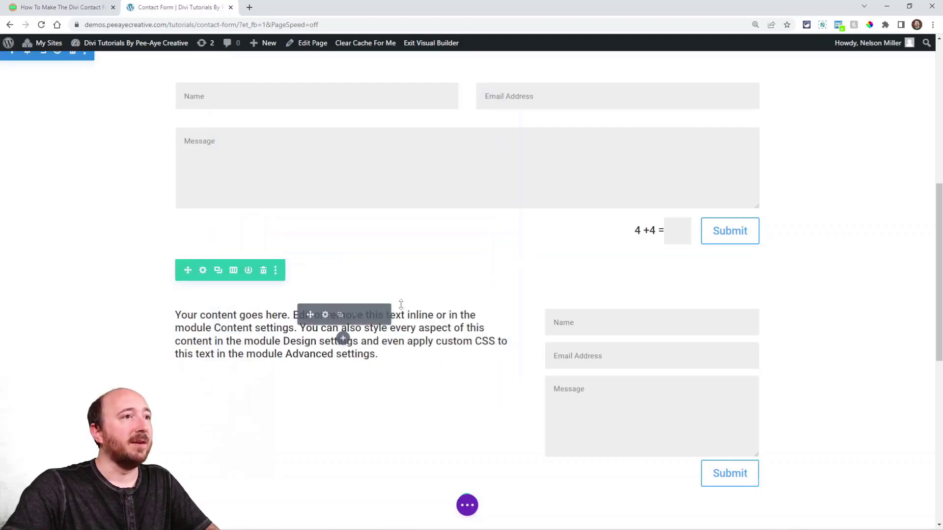
scroll(449, 222, "up", 2)
Paste pa-contact-form-submit-fullwidth into the upper form's CSS Class field and save.
left_click(446, 206)
left_click(351, 154)
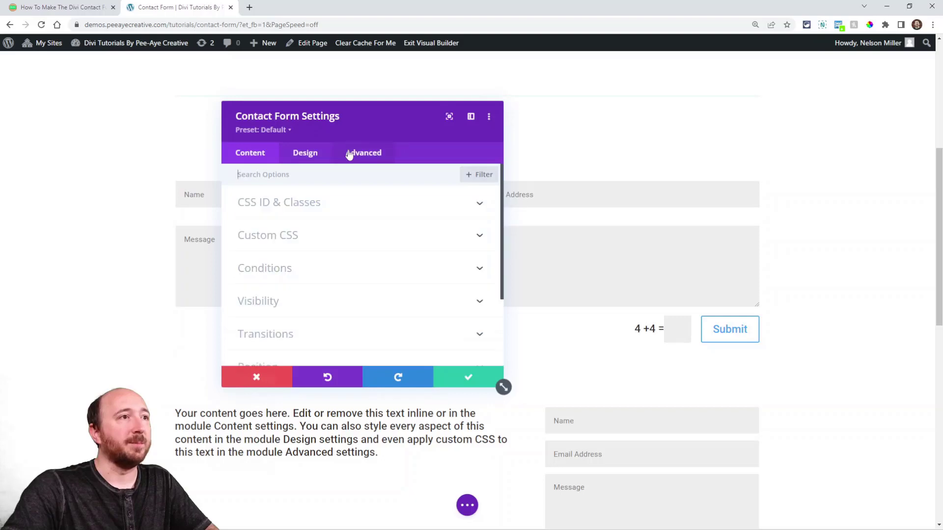
left_click(268, 203)
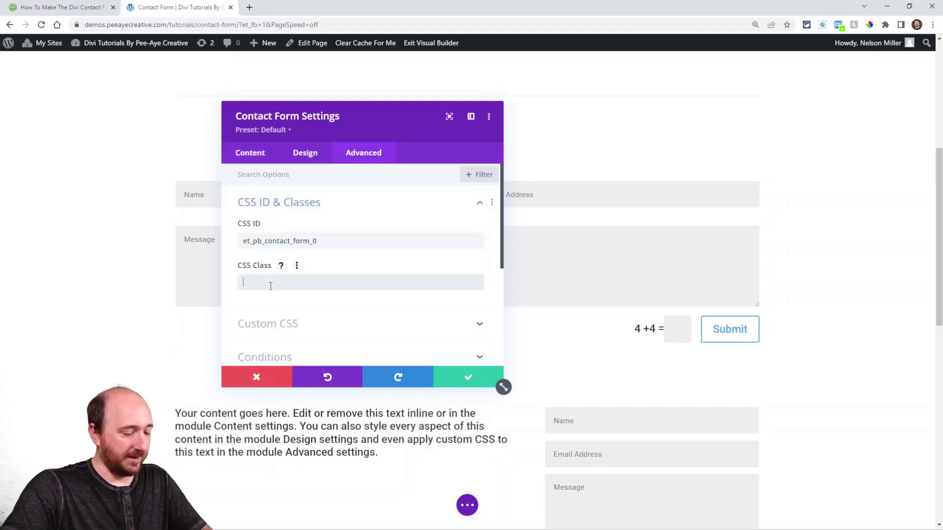
type("pa-contact-form-submit-button-full")
left_click(466, 377)
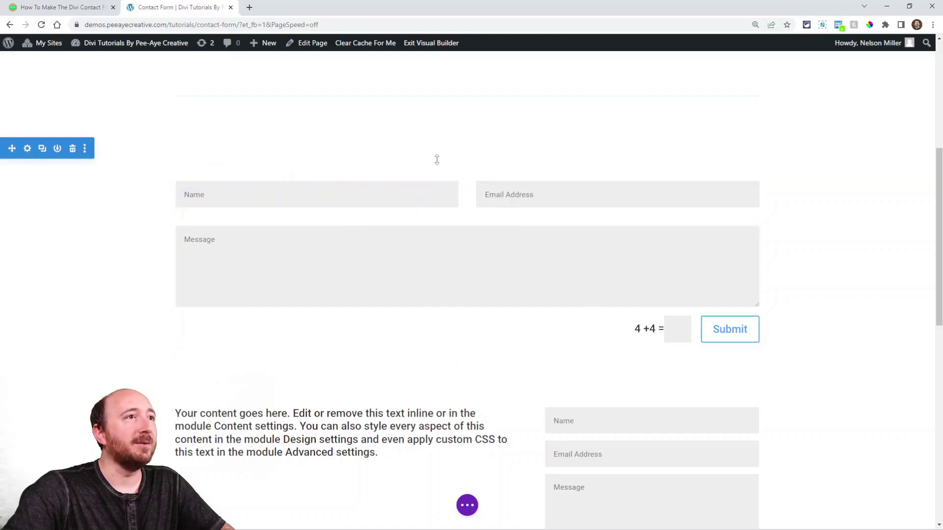
Save and exit the Visual Builder, then return to the tutorial article.
left_click(423, 43)
left_click(520, 349)
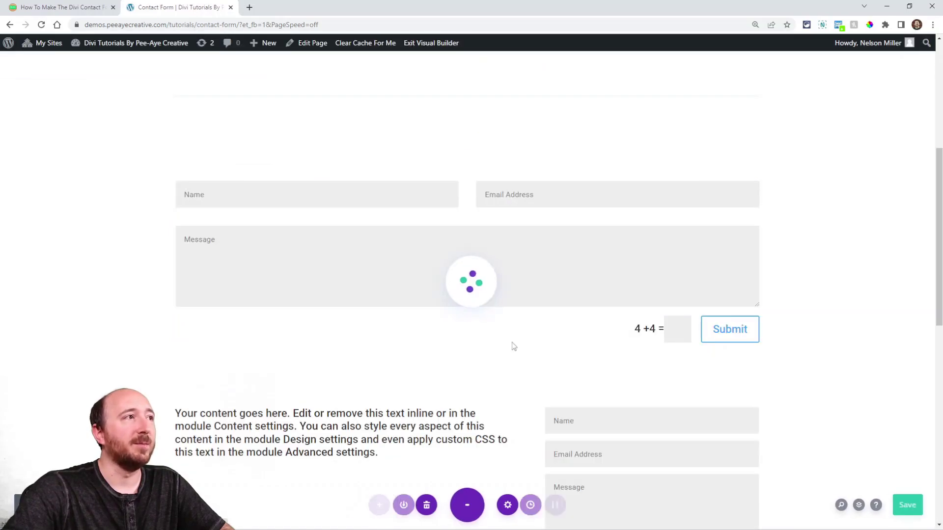
left_click(62, 6)
Scroll to the article's step 2 and copy the CSS code snippet.
scroll(464, 292, "down", 5)
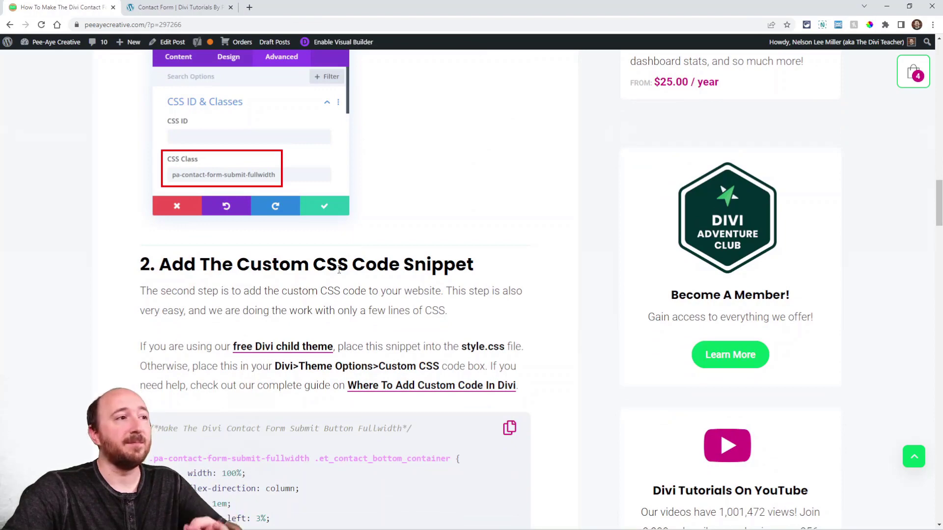
scroll(339, 275, "down", 3)
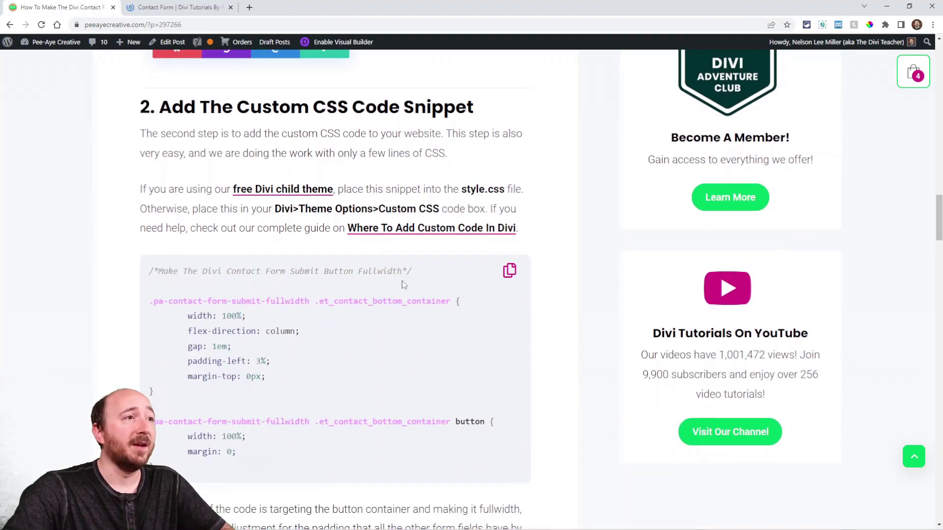
left_click(506, 276)
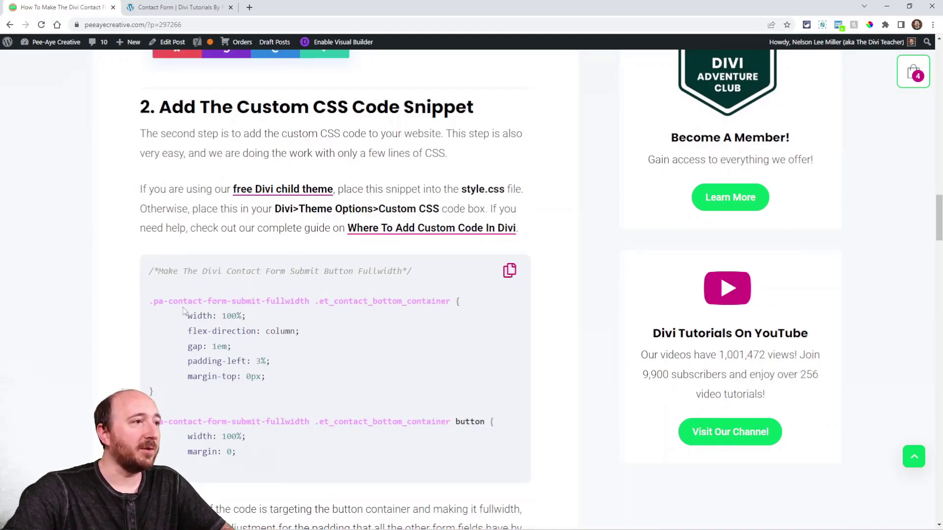
Highlight the .et_contact_bottom_container rules: width 100%, flex-direction column, gap 1em, padding-left 3%, margin-top 0px.
left_click_drag(315, 301, 443, 298)
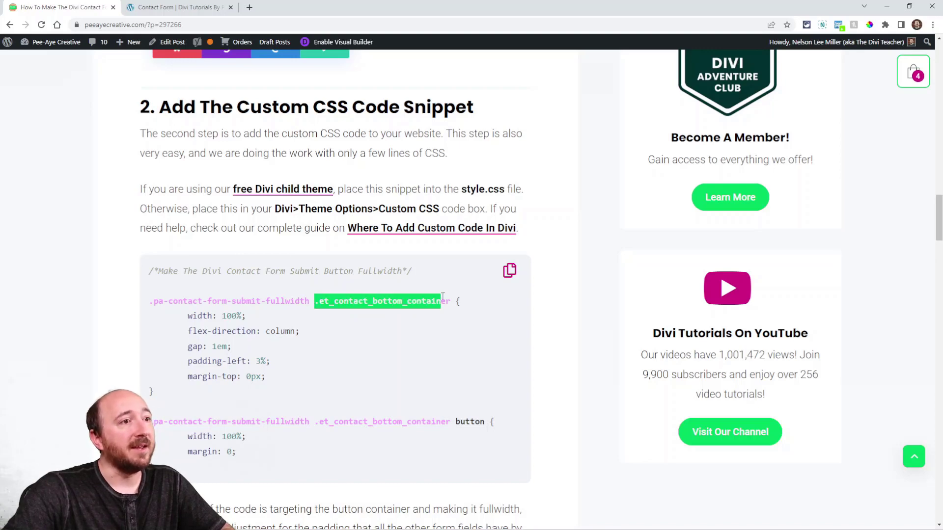
scroll(219, 248, "down", 2)
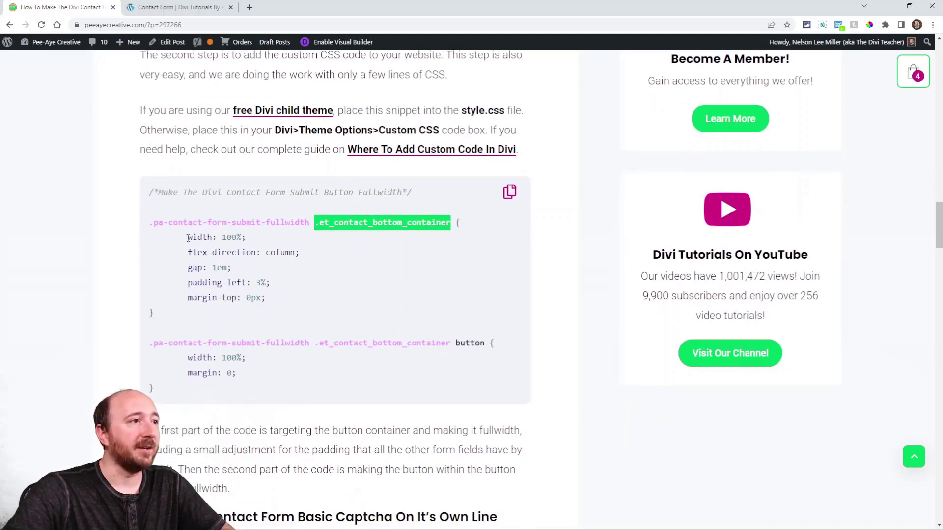
left_click_drag(187, 238, 260, 244)
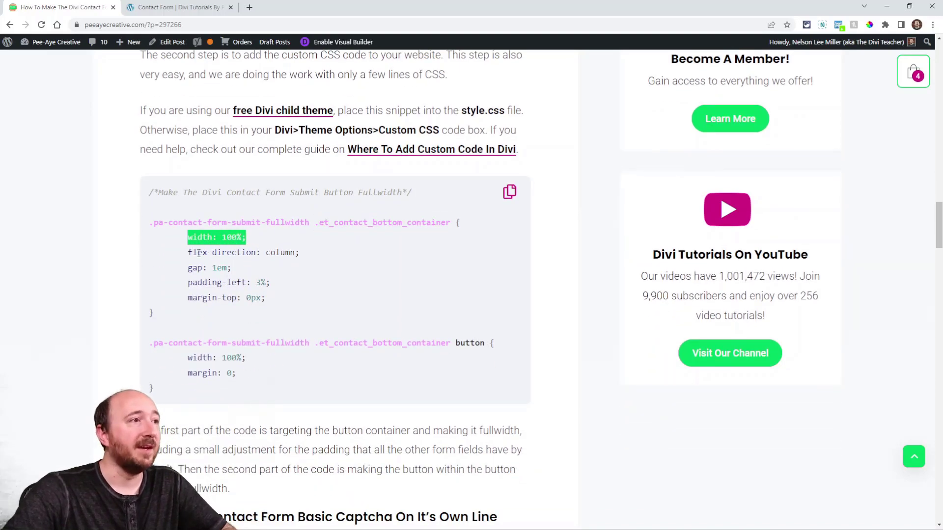
left_click_drag(187, 252, 304, 252)
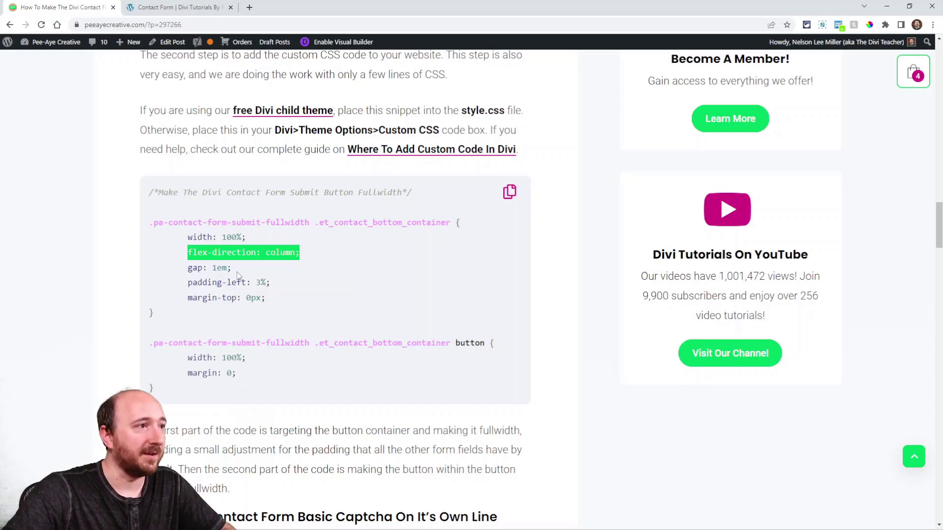
left_click_drag(187, 268, 232, 268)
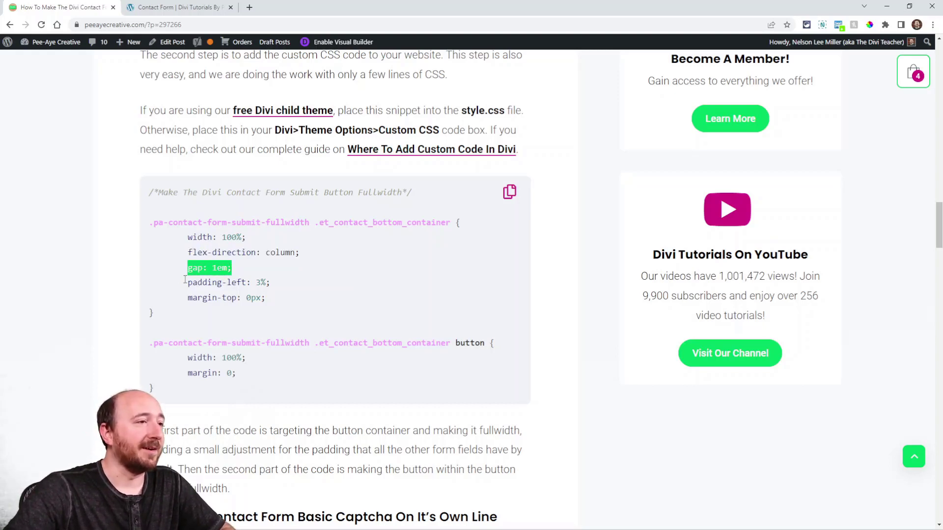
left_click(196, 283)
left_click_drag(187, 283, 271, 284)
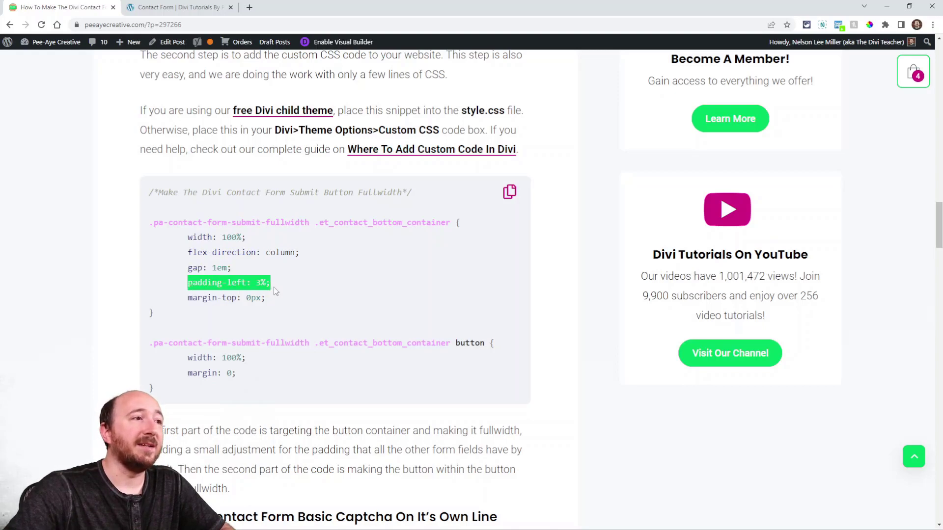
left_click_drag(188, 298, 261, 299)
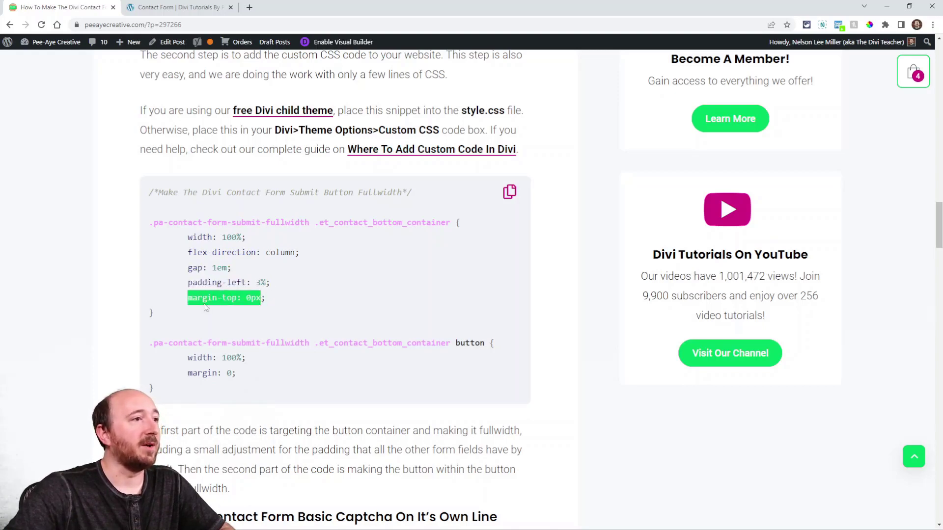
Highlight the button's 100% width and the padding-left line, then go to the demo Contact Form page.
left_click_drag(217, 357, 212, 374)
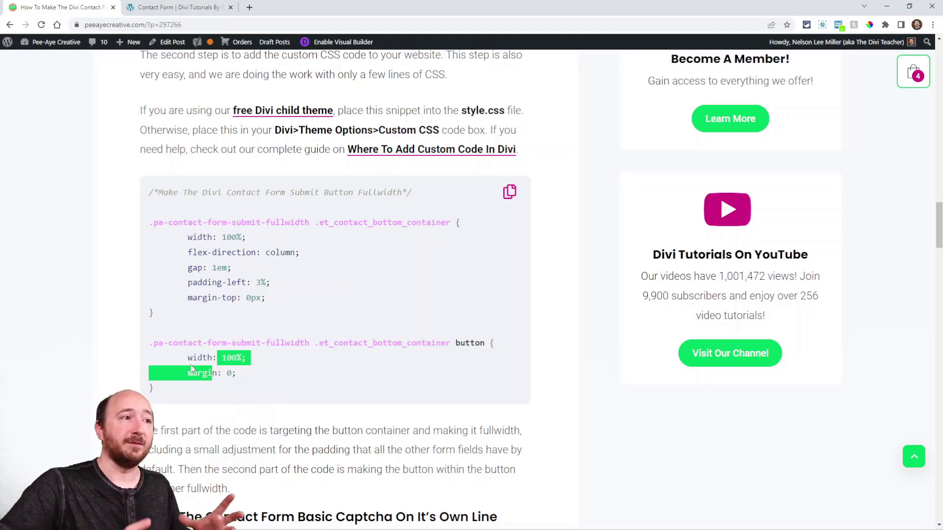
left_click(191, 365)
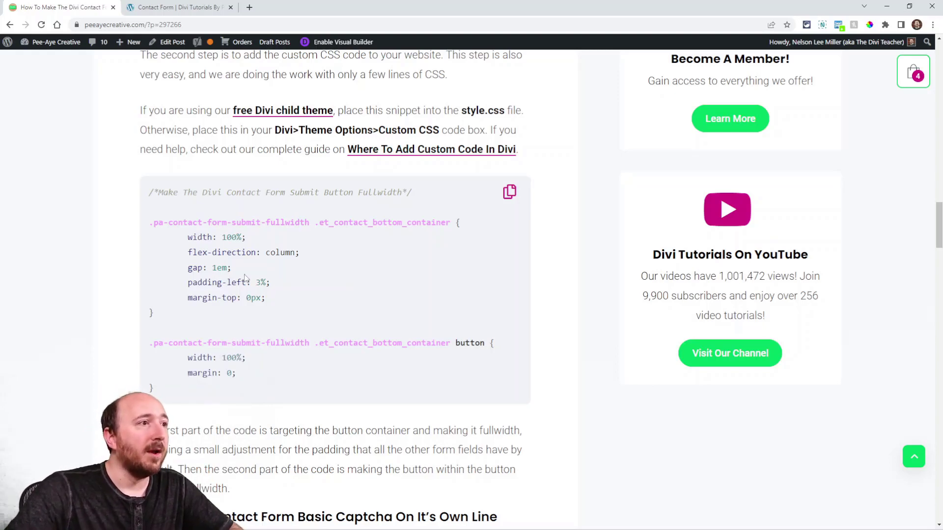
left_click_drag(282, 280, 179, 285)
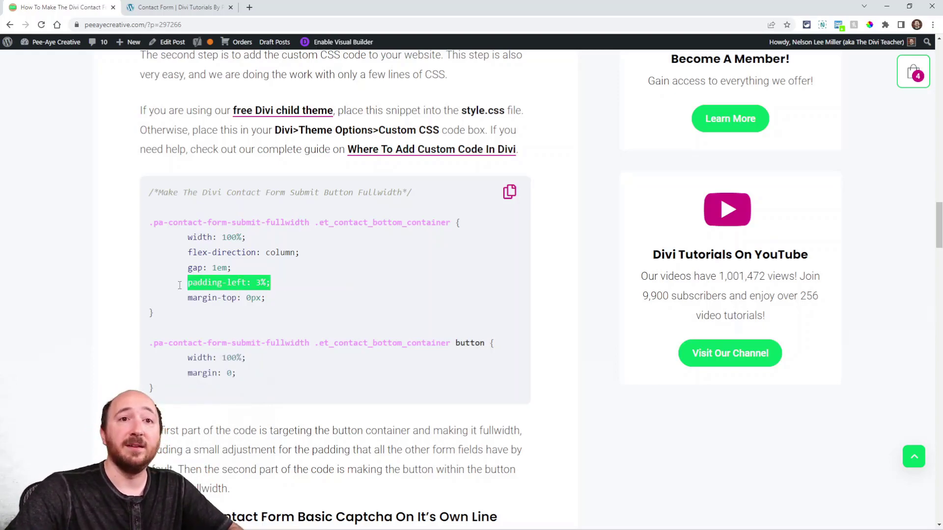
left_click(177, 7)
scroll(315, 306, "down", 5)
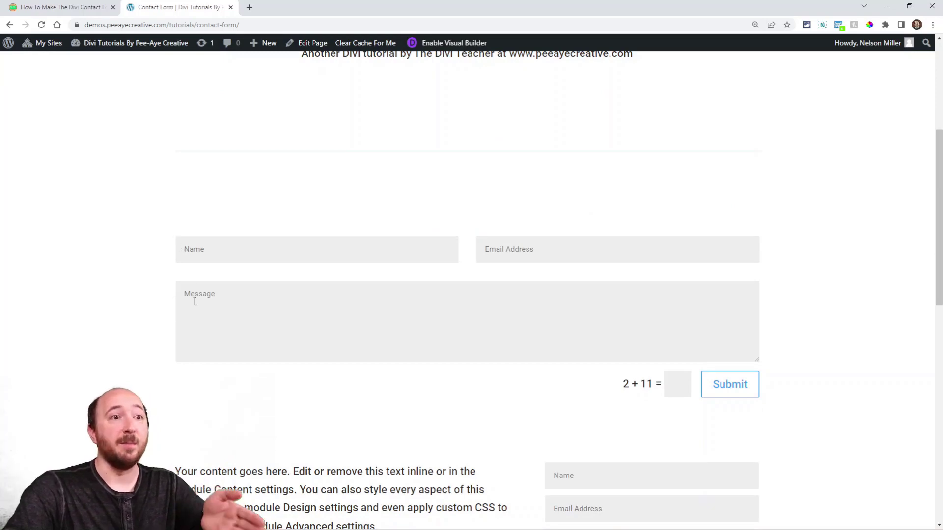
Paste the full-width button CSS into the Live CSS editor and toggle the panel to check it.
left_click(838, 25)
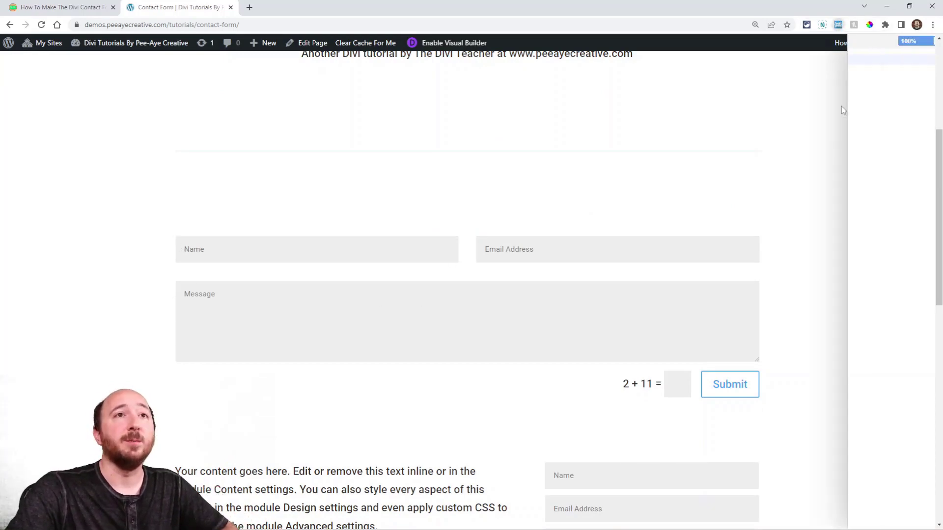
left_click_drag(752, 107, 745, 107)
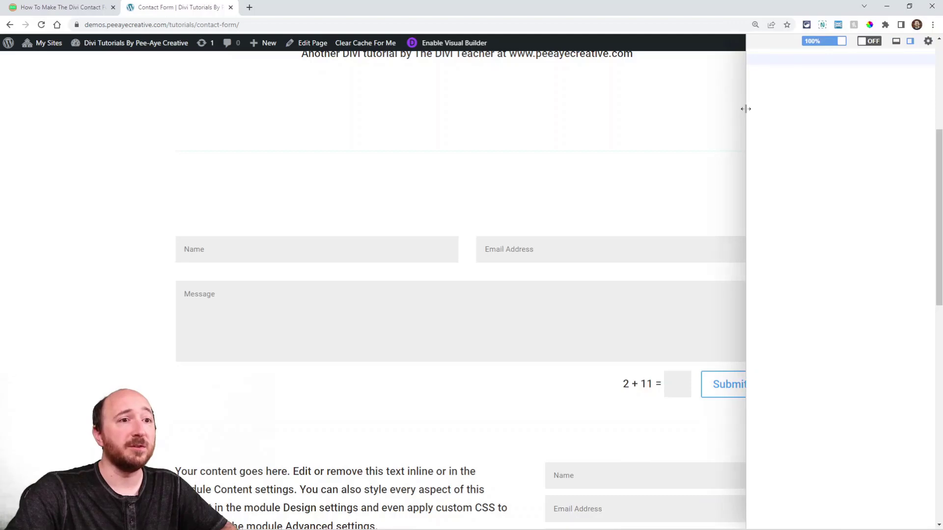
left_click(795, 124)
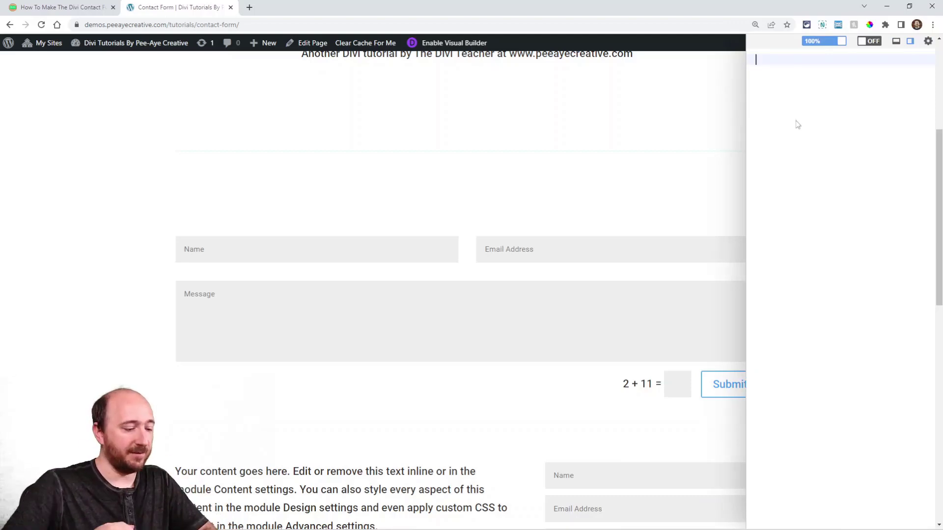
key("ctrl+v")
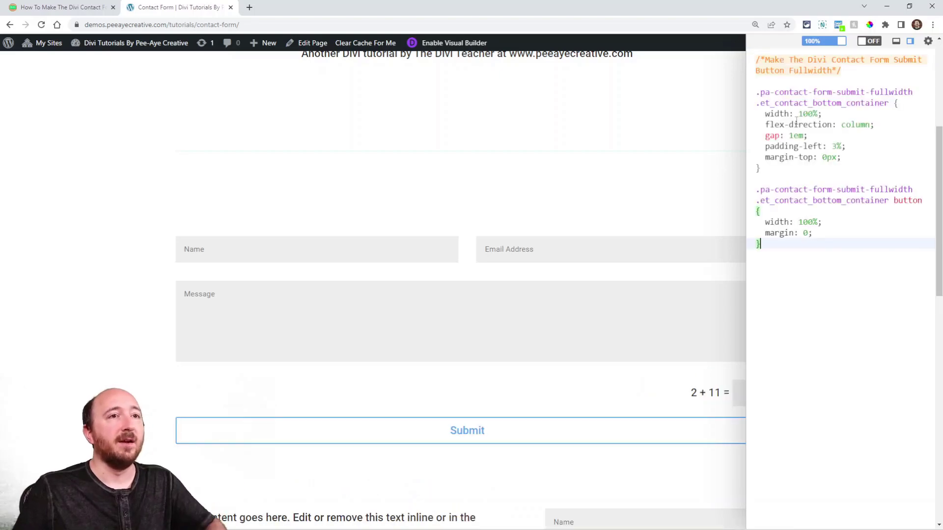
scroll(476, 204, "down", 5)
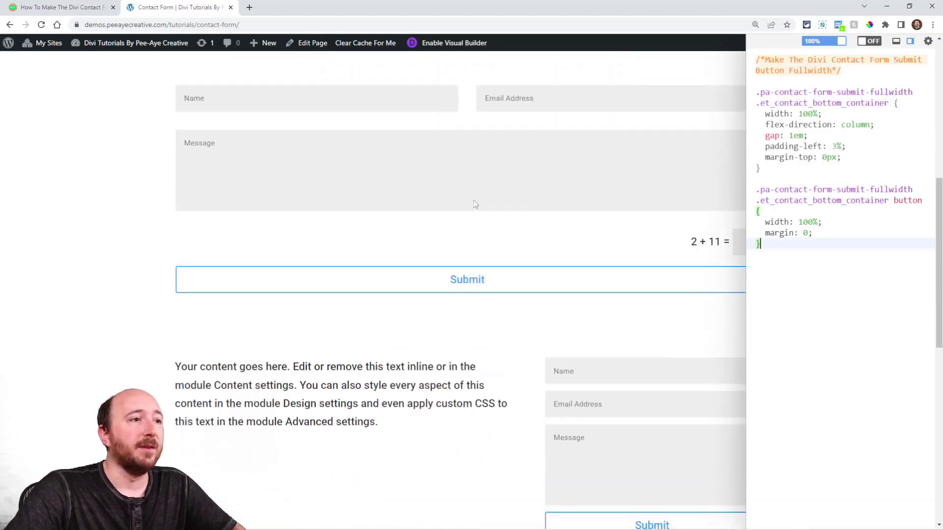
scroll(647, 139, "up", 1)
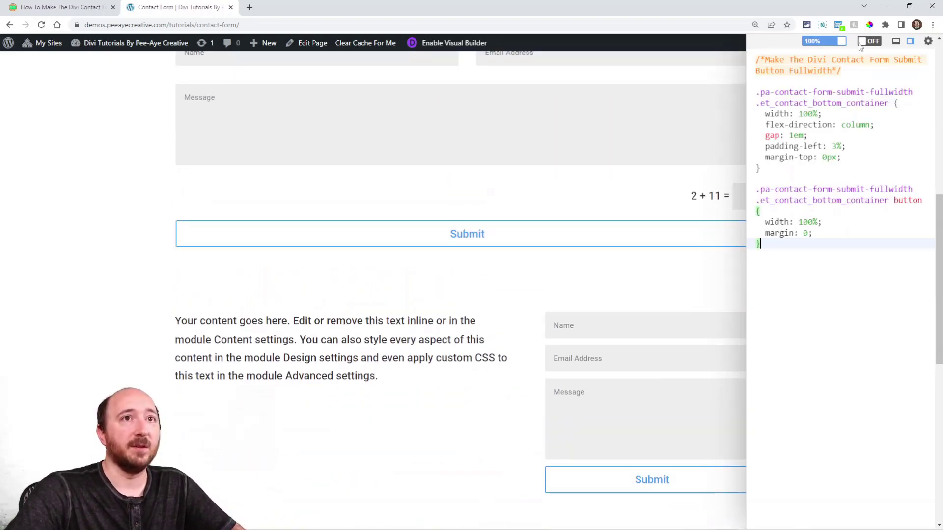
left_click(839, 25)
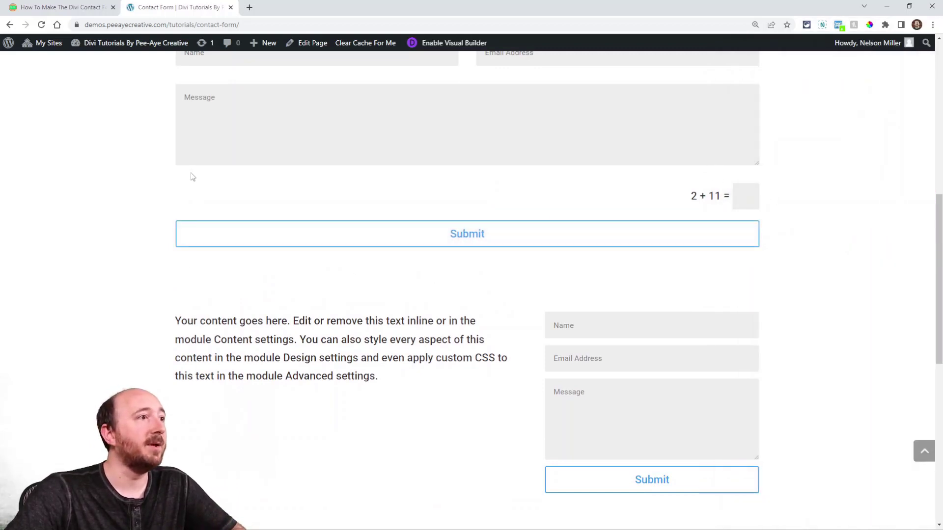
left_click(839, 25)
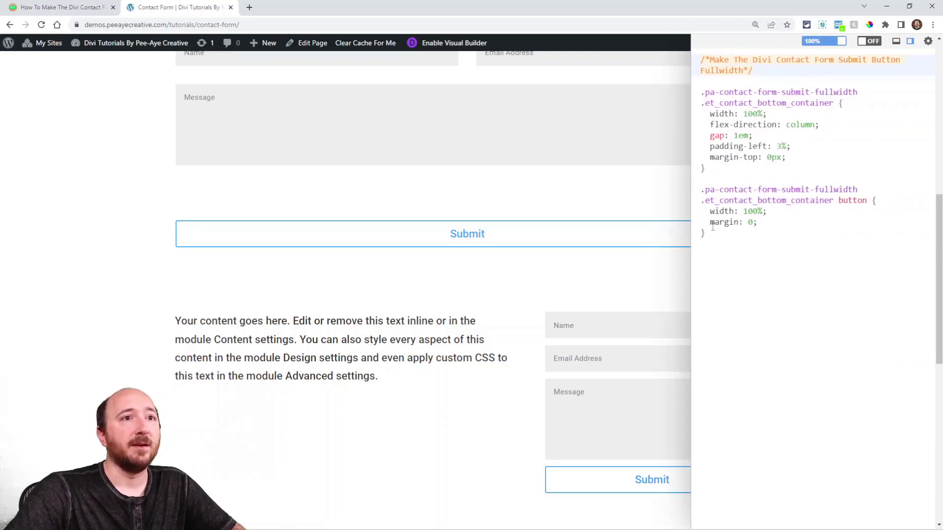
Delete the second CSS rule targeting the button, then restore it with undo.
left_click_drag(720, 244, 686, 186)
key("BackSpace")
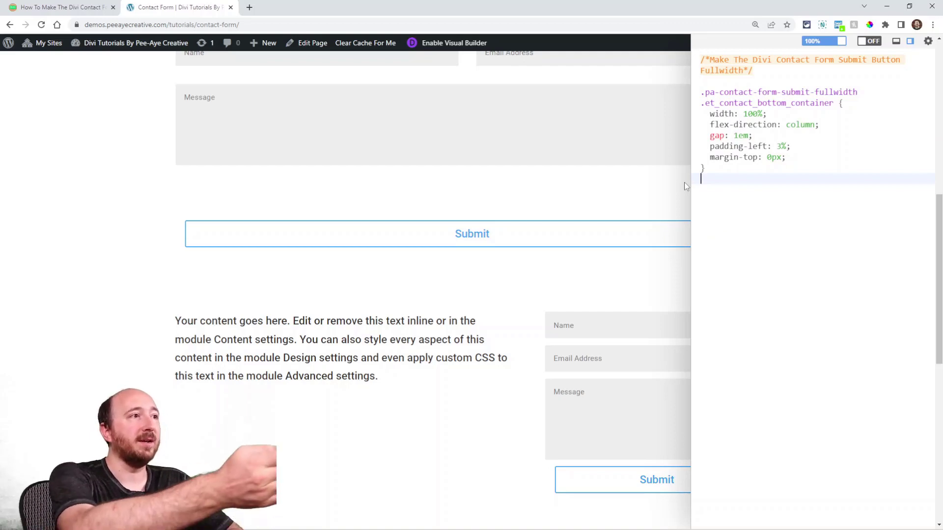
key("ctrl+z")
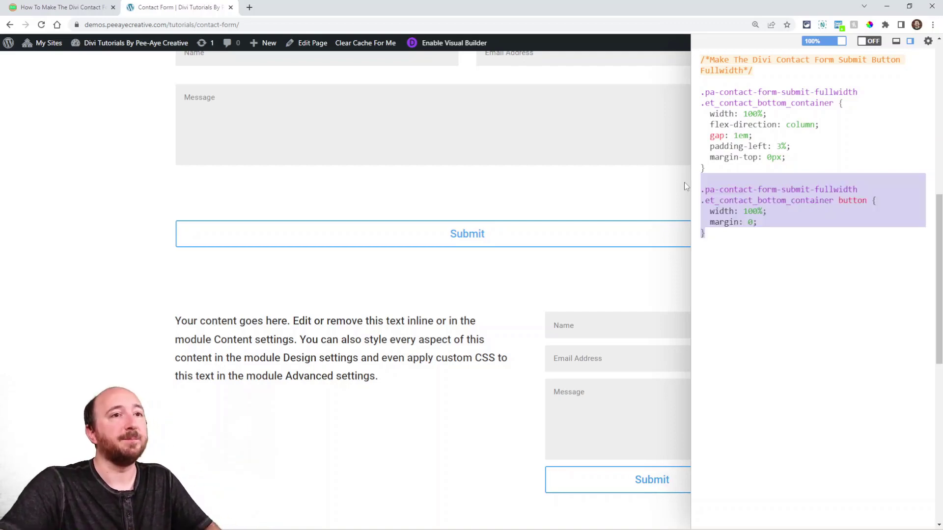
left_click(756, 270)
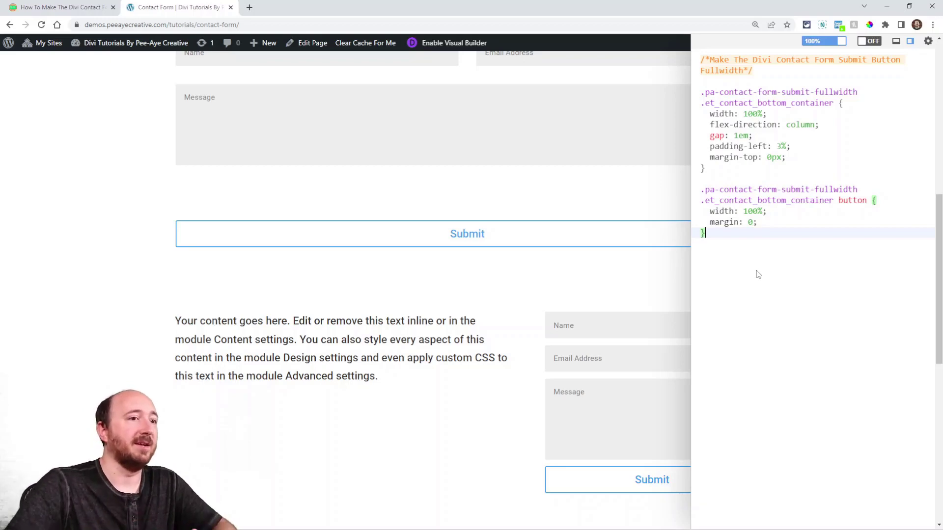
Close the Live CSS panel and scroll the article to the Do It With A Setting! section.
left_click(838, 26)
scroll(717, 273, "down", 3)
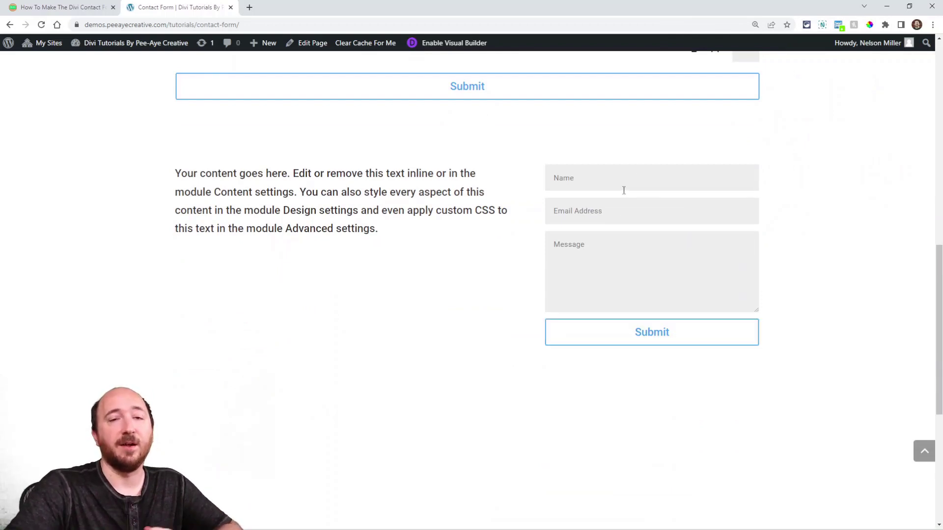
scroll(624, 191, "up", 2)
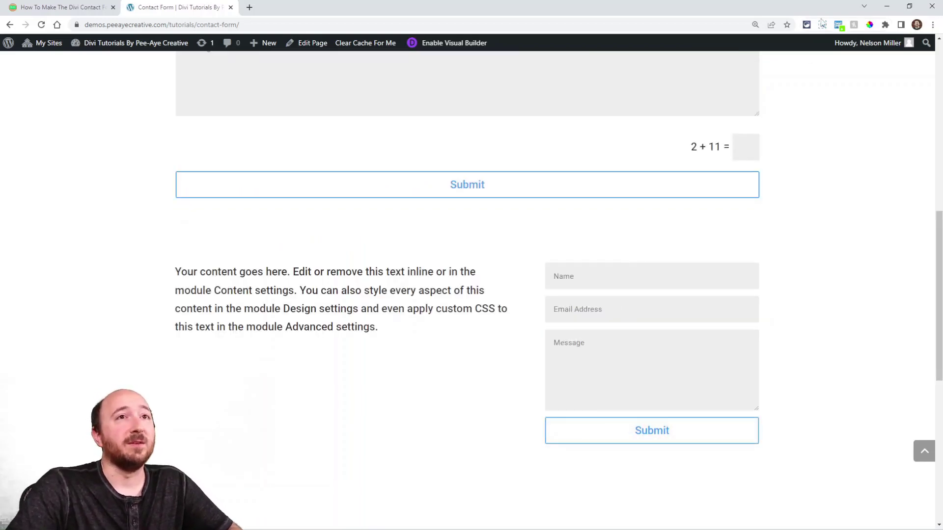
key("ctrl+Tab")
scroll(386, 279, "down", 3)
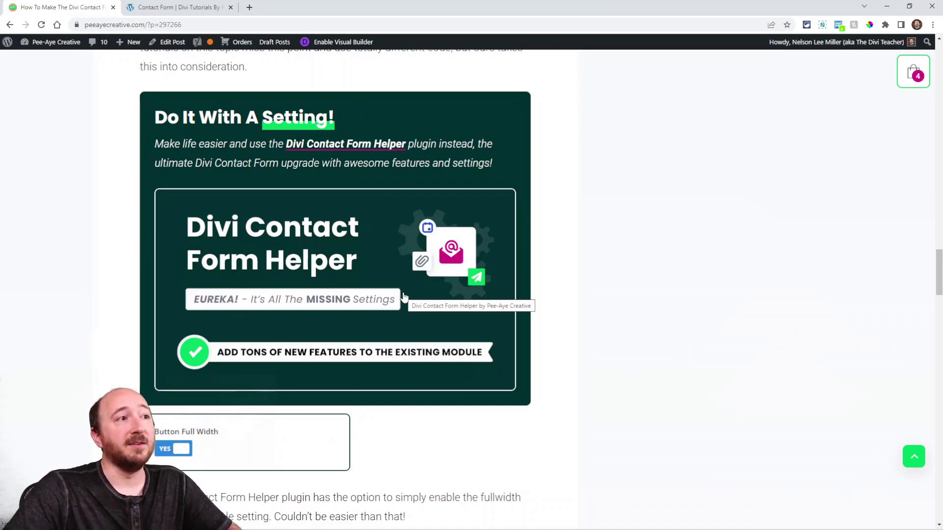
In the upper contact form's Design > Submit Button settings, enable Use Custom Styles.
key("ctrl+Tab")
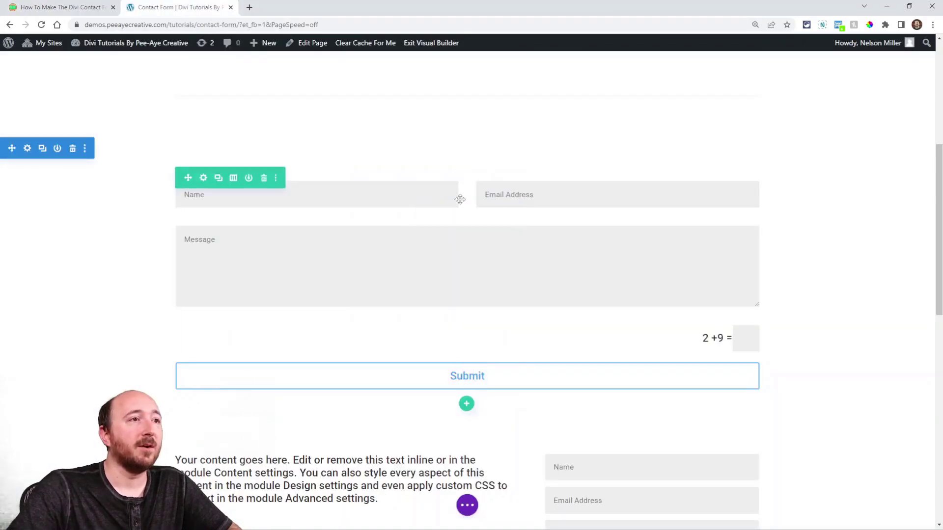
left_click(445, 210)
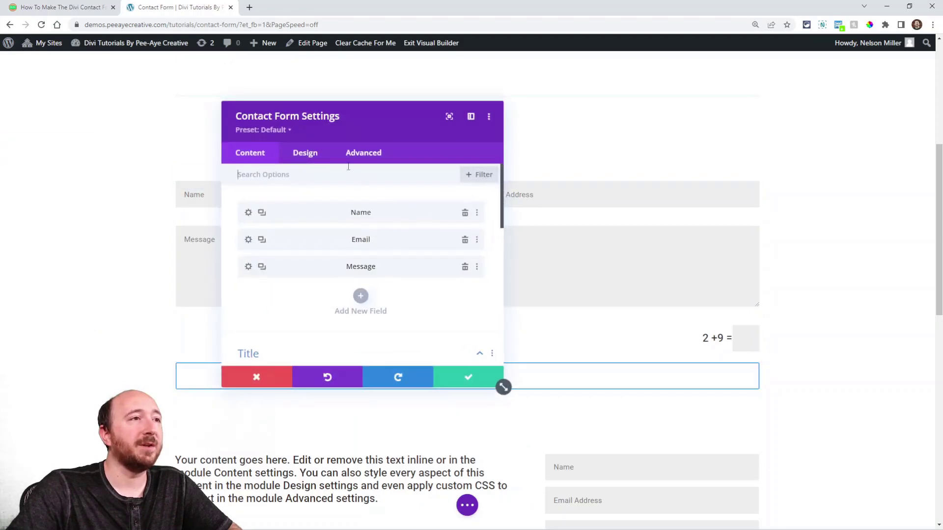
left_click(296, 156)
scroll(358, 246, "down", 3)
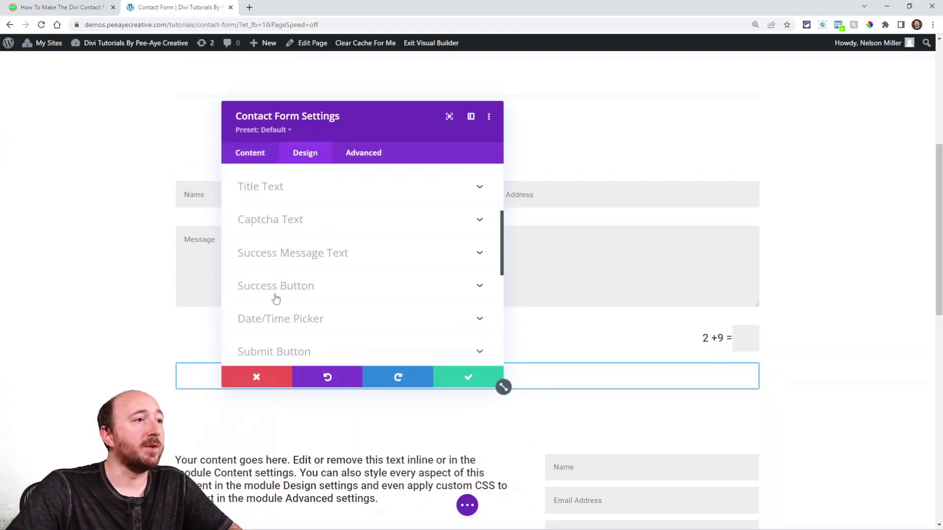
scroll(295, 263, "up", 2)
scroll(309, 276, "down", 3)
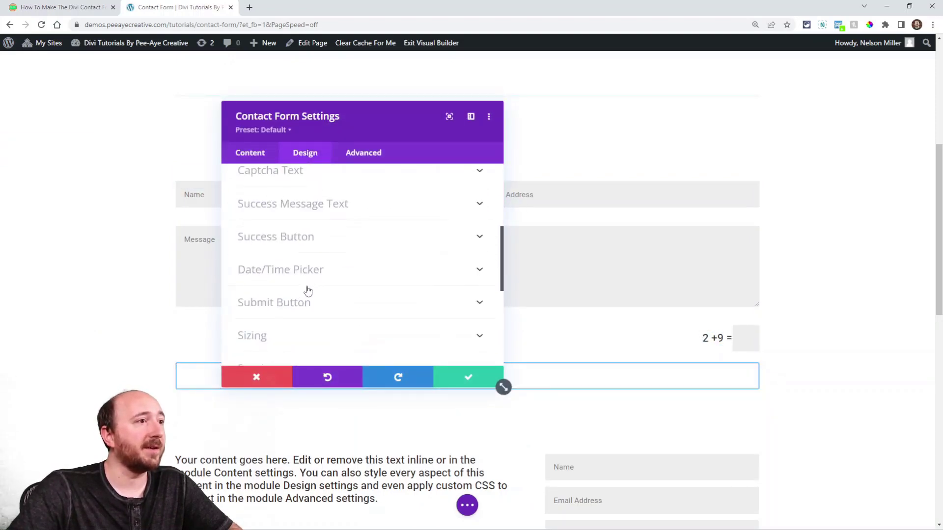
left_click(281, 303)
left_click(248, 221)
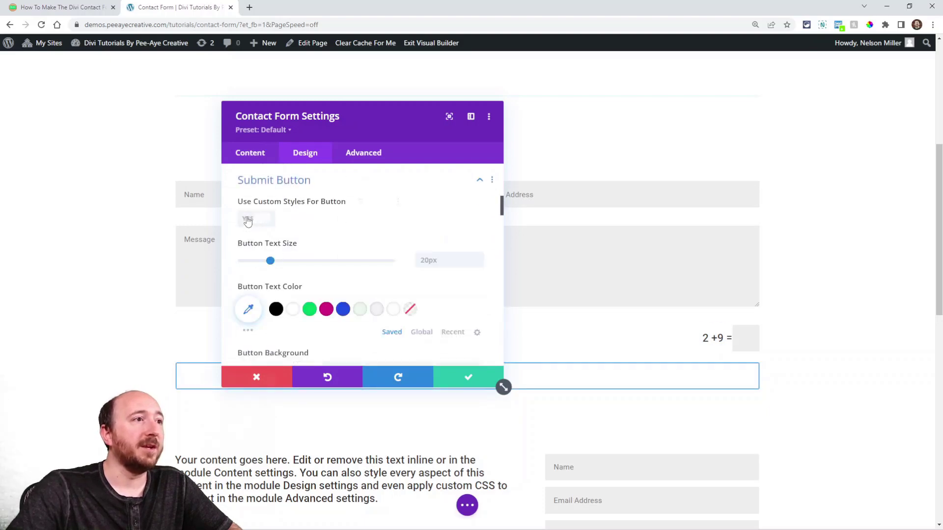
Set Button Full Width to Yes, resetting the button alignment to default, then return to the article.
scroll(341, 276, "down", 8)
scroll(308, 300, "down", 10)
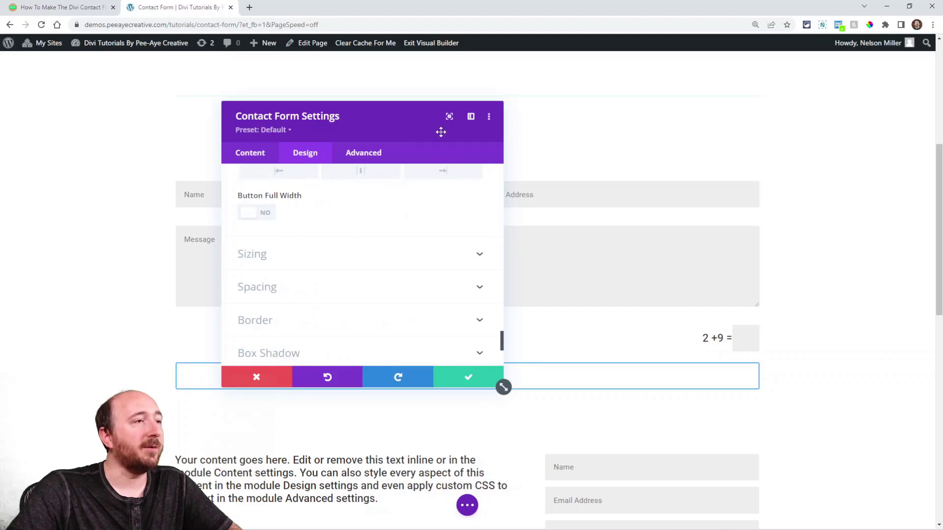
left_click_drag(440, 131, 734, 148)
left_click(545, 232)
scroll(600, 256, "up", 3)
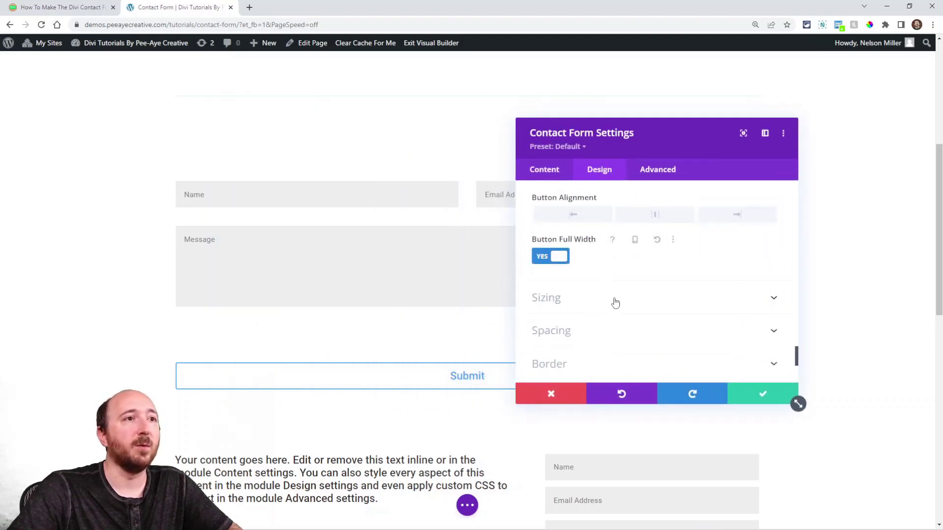
left_click(549, 331)
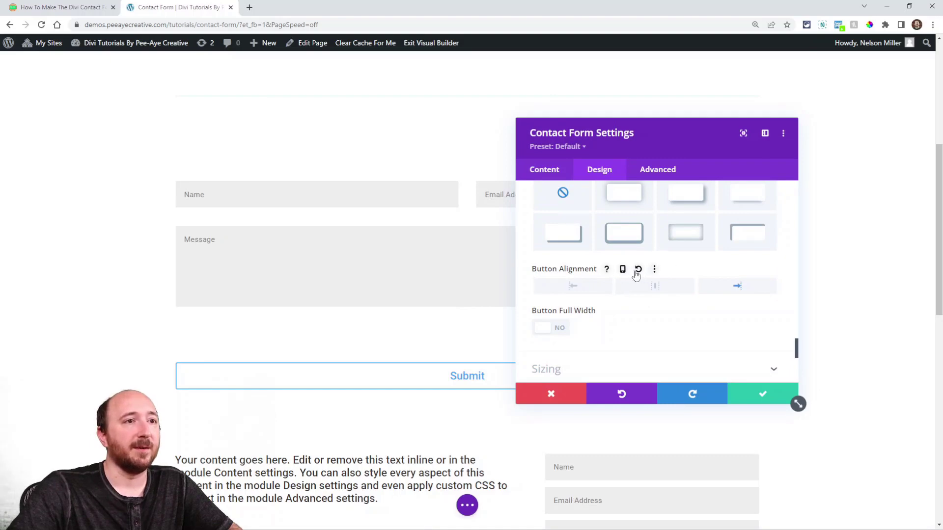
left_click(638, 269)
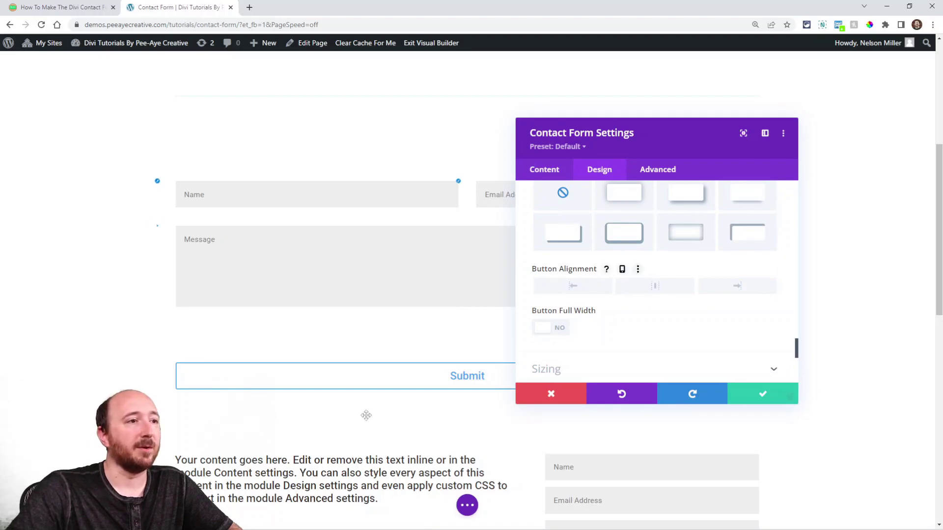
left_click(550, 328)
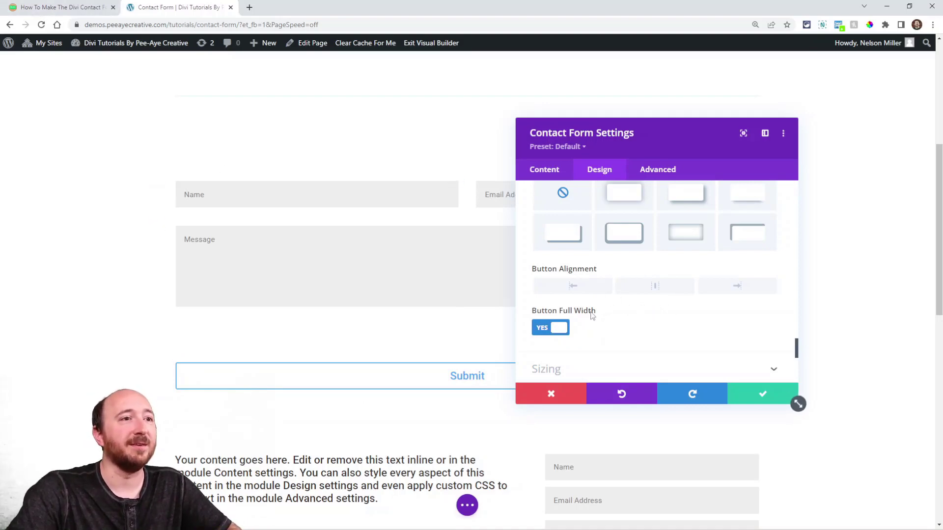
left_click(59, 6)
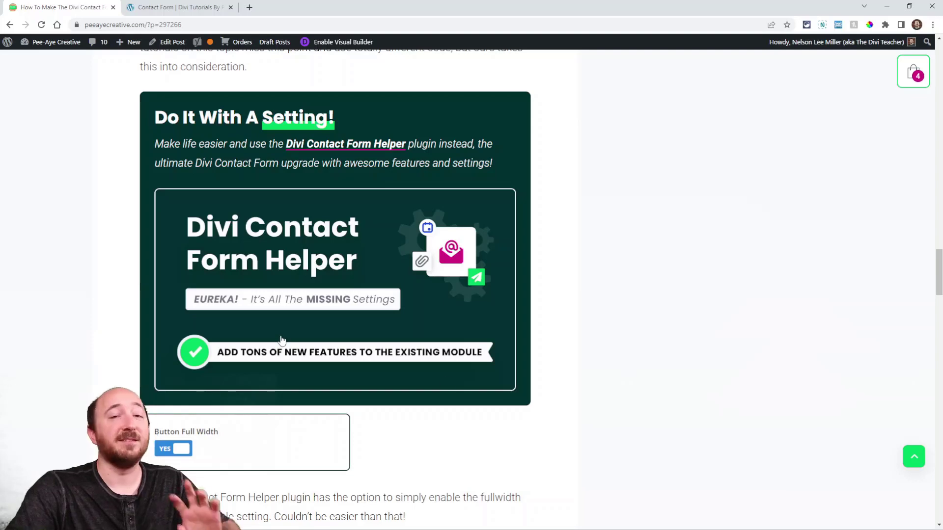